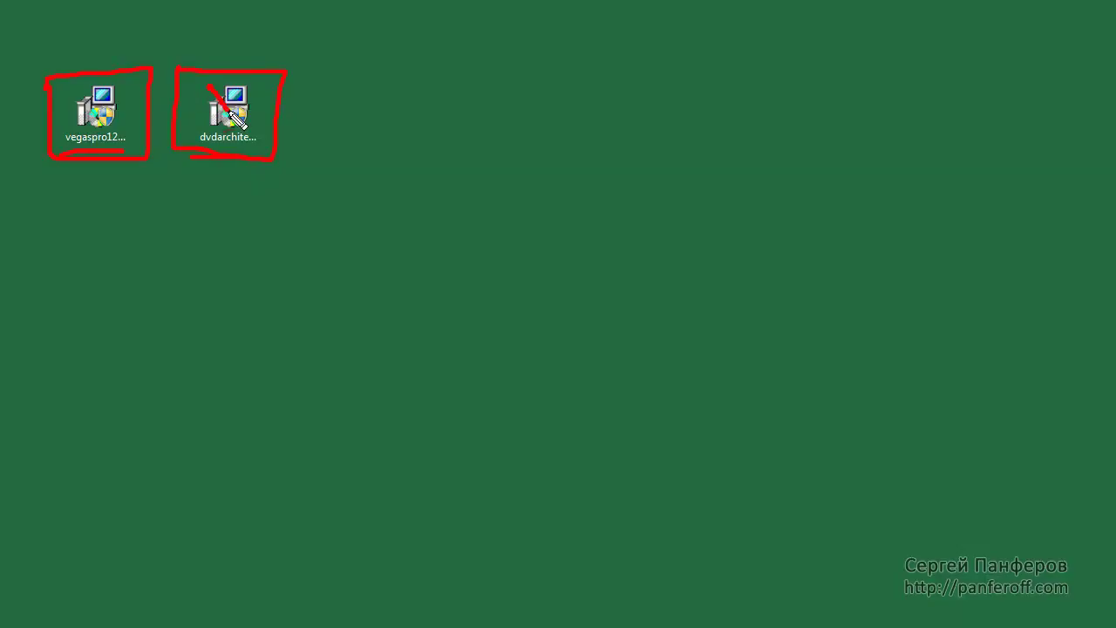
Launch the vegaspro12 installer from its folder
{"action": "mouse_move", "coordinate": [295, 45]}
{"action": "left_mouse_down"}
{"action": "mouse_move", "coordinate": [72, 75]}
{"action": "mouse_move", "coordinate": [119, 199]}
{"action": "mouse_move", "coordinate": [288, 76]}
{"action": "mouse_move", "coordinate": [176, 44]}
{"action": "left_mouse_up"}
{"action": "key", "text": "Escape"}
{"action": "key", "text": "ctrl+2"}
{"action": "mouse_move", "coordinate": [67, 73]}
{"action": "left_mouse_down"}
{"action": "mouse_move", "coordinate": [88, 112]}
{"action": "mouse_move", "coordinate": [150, 39]}
{"action": "left_mouse_up"}
{"action": "key", "text": "Escape"}
{"action": "left_click", "coordinate": [100, 103]}
{"action": "double_click", "coordinate": [98, 111]}
Keep English as the setup language and accept the End User License Agreement
{"action": "left_click_drag", "start_coordinate": [704, 106], "coordinate": [577, 107]}
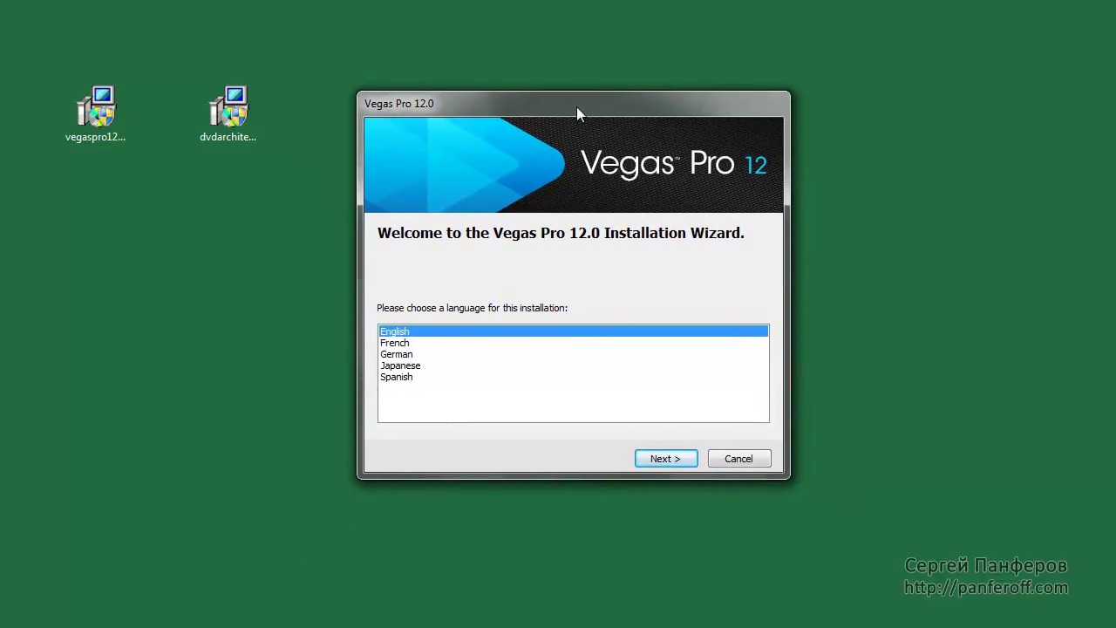
{"action": "left_click", "coordinate": [399, 342]}
{"action": "left_click", "coordinate": [399, 332]}
{"action": "left_click", "coordinate": [655, 460]}
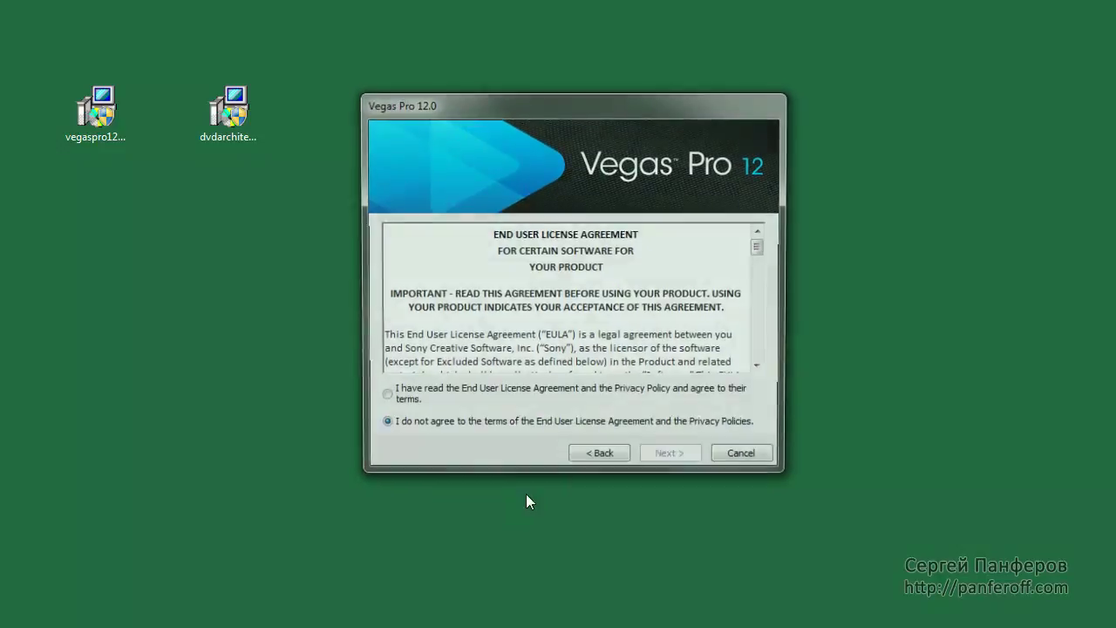
{"action": "left_click", "coordinate": [382, 398]}
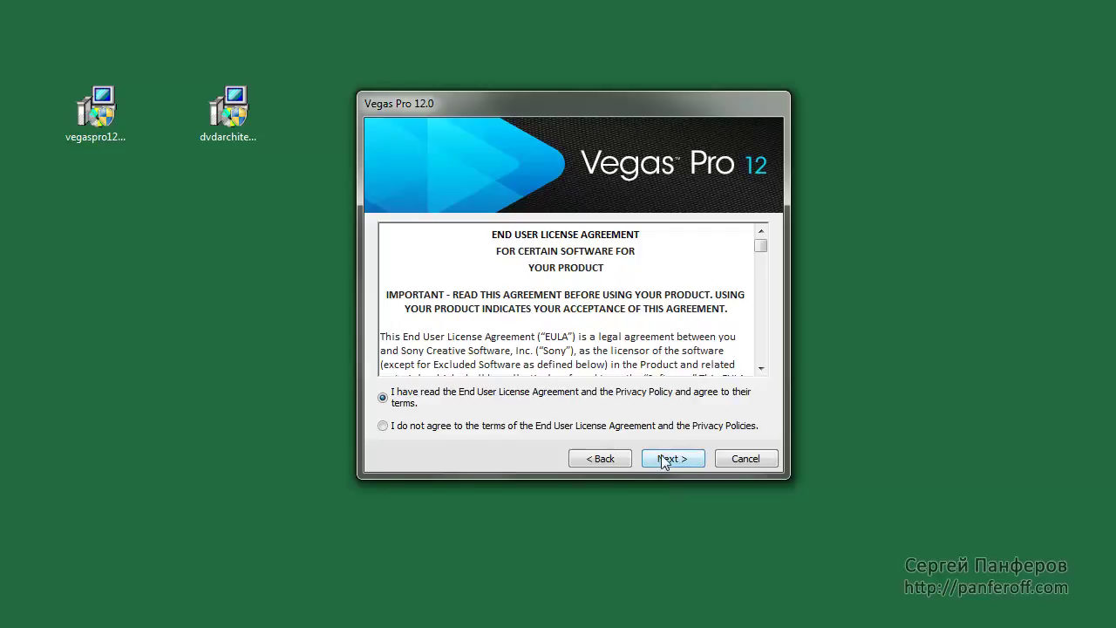
Keep the default Sony installation folder for Vegas Pro 12.0 and HitFilm 2 Ultimate
{"action": "left_click", "coordinate": [672, 459]}
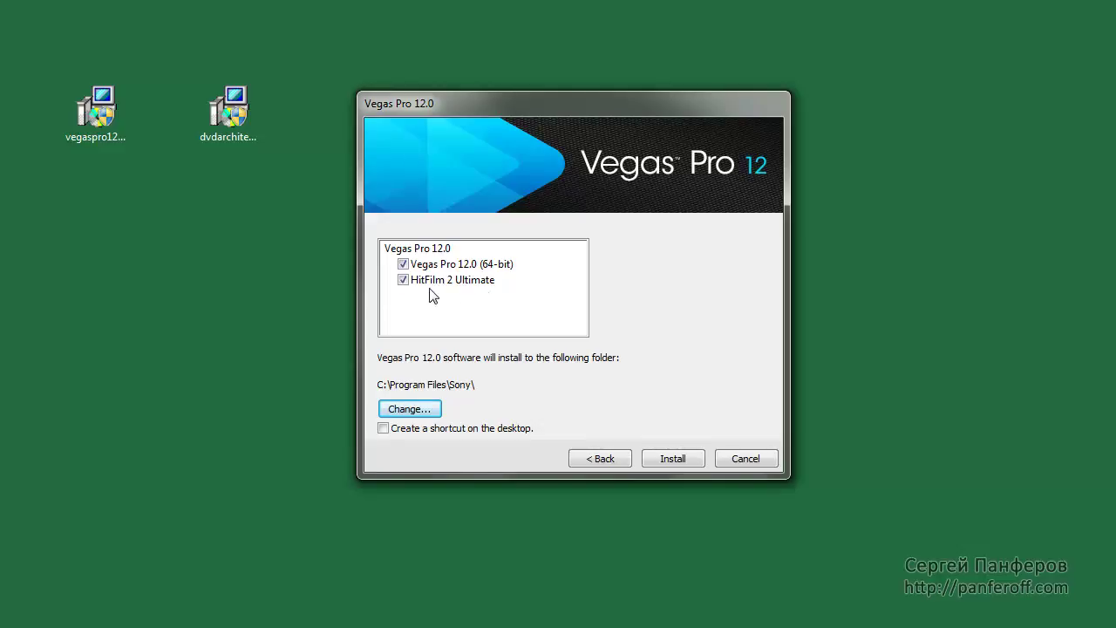
{"action": "left_click", "coordinate": [408, 416]}
{"action": "left_click_drag", "start_coordinate": [730, 233], "coordinate": [438, 128]}
{"action": "left_click", "coordinate": [862, 116]}
Install with the desktop shortcut left off, then finish the wizard
{"action": "left_click", "coordinate": [384, 429]}
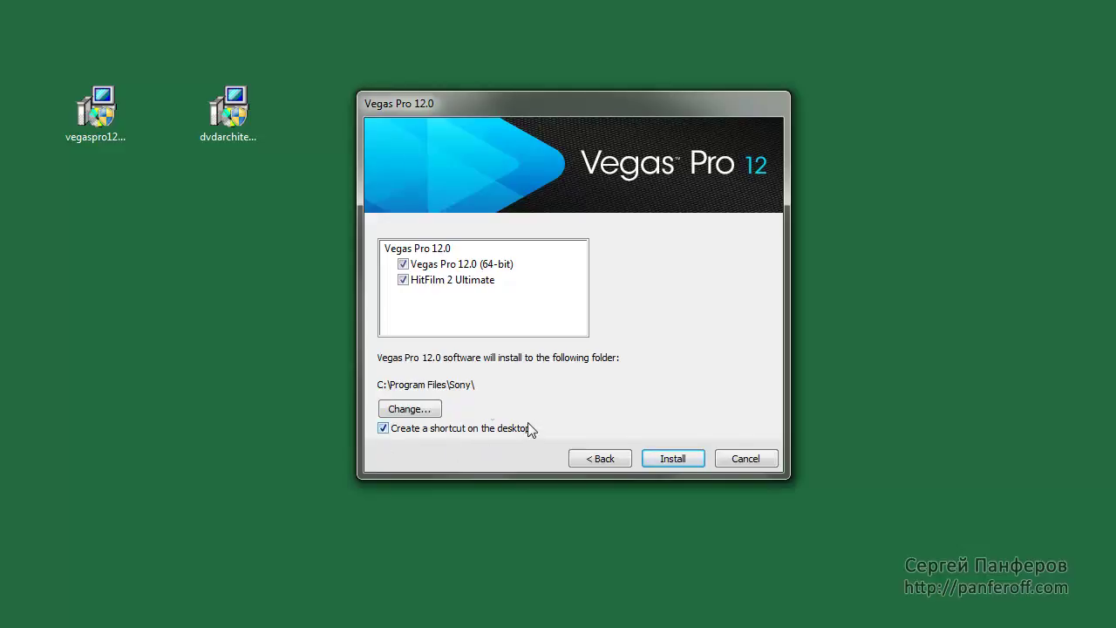
{"action": "left_click", "coordinate": [383, 429]}
{"action": "left_click", "coordinate": [673, 458]}
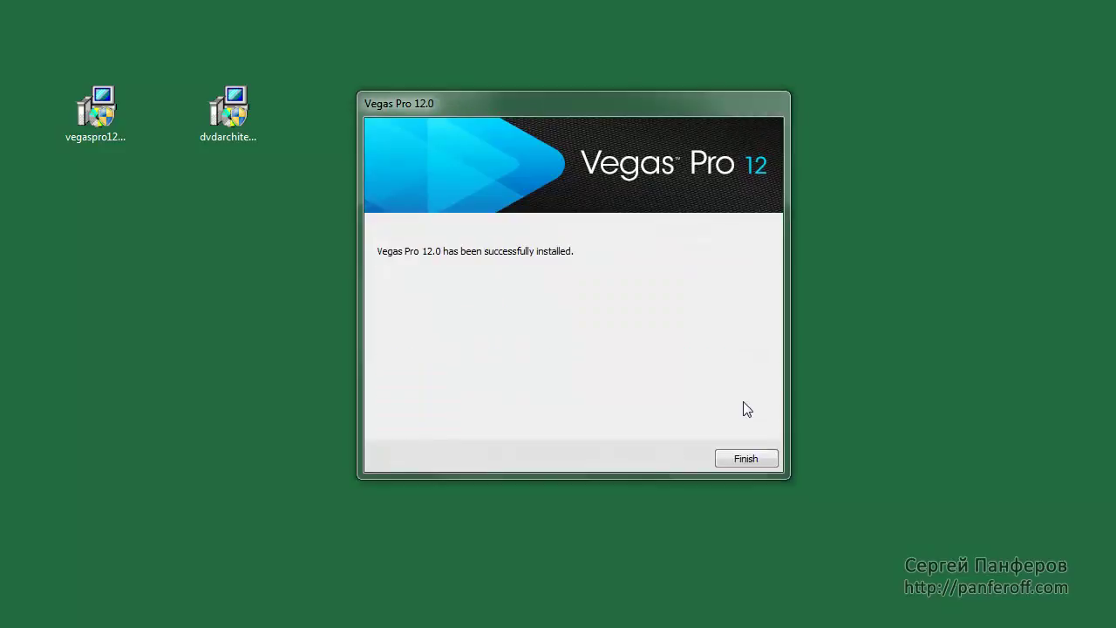
{"action": "left_click", "coordinate": [747, 460]}
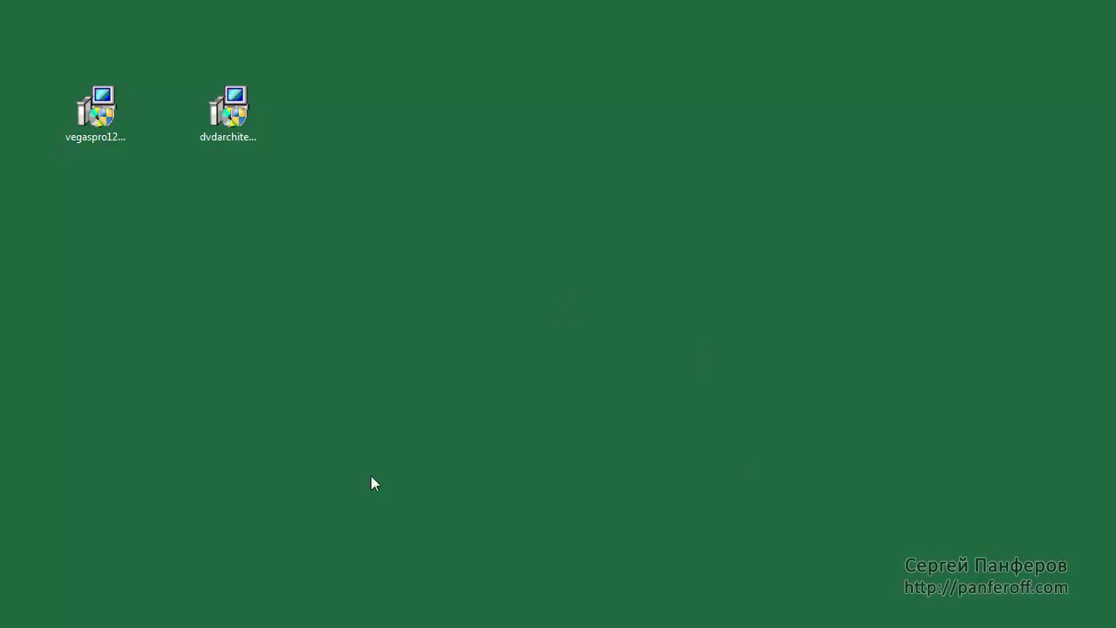
Start Vegas Pro 12.0 from the Start menu and continue past the elevated-privileges notice
{"action": "key", "text": "super"}
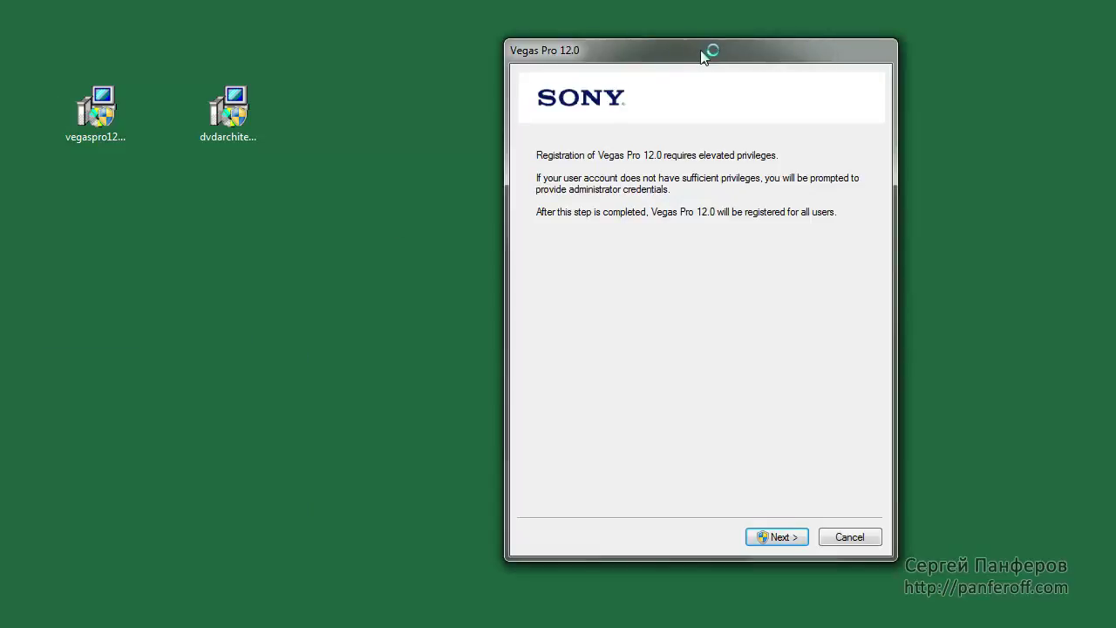
{"action": "left_click_drag", "start_coordinate": [713, 53], "coordinate": [601, 70]}
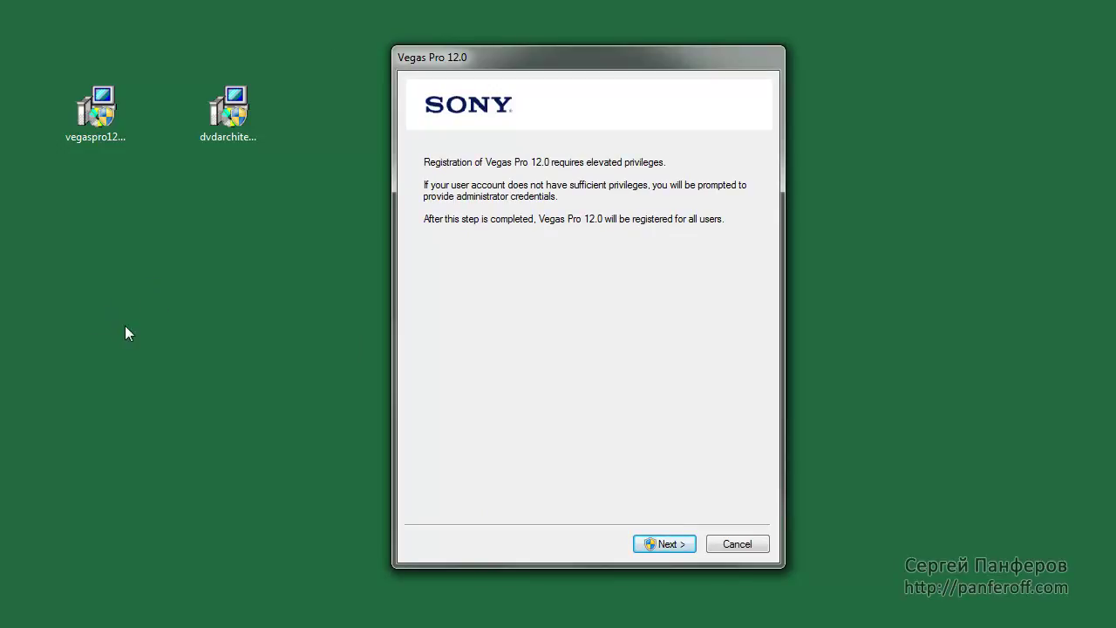
{"action": "left_click_drag", "start_coordinate": [601, 67], "coordinate": [571, 68]}
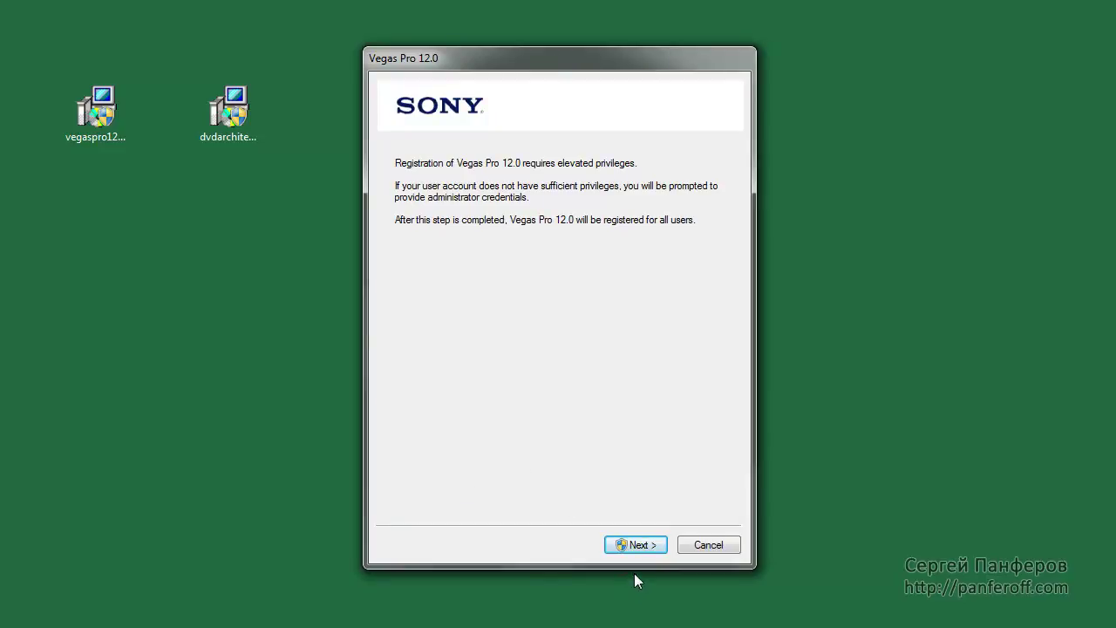
{"action": "left_click", "coordinate": [638, 545]}
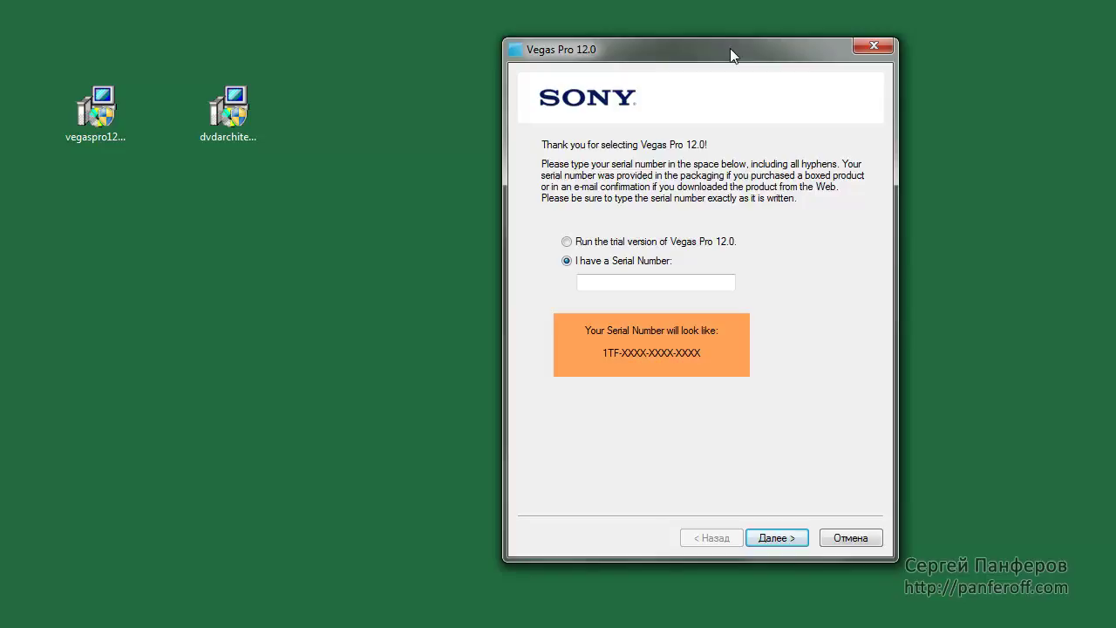
{"action": "left_click_drag", "start_coordinate": [730, 49], "coordinate": [585, 56]}
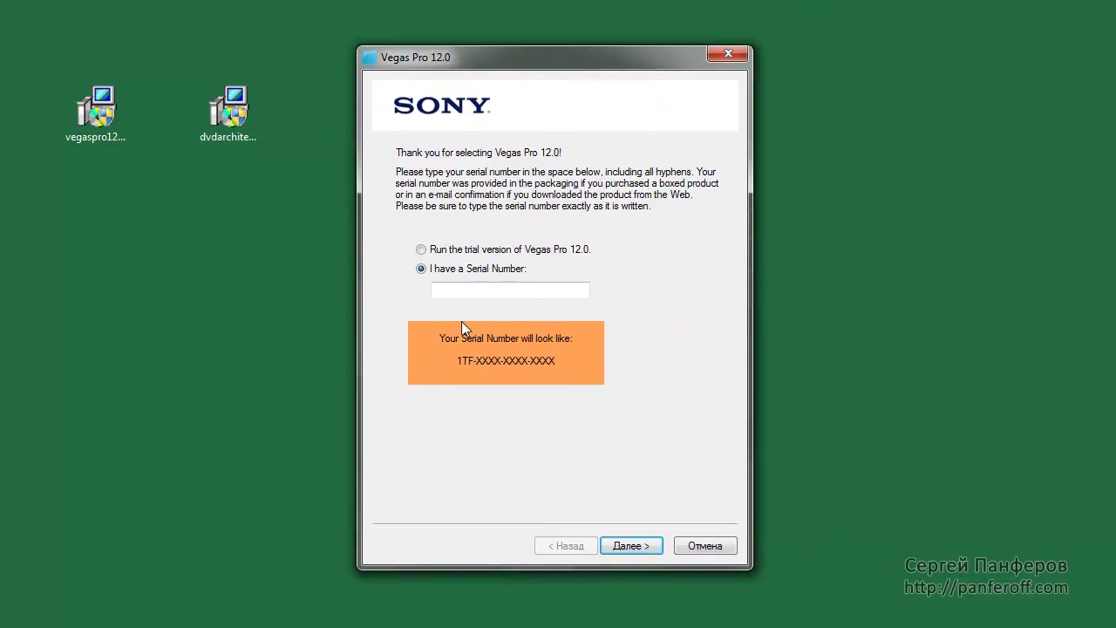
Choose 'Run the trial version of Vegas Pro 12.0' and keep 'Register online'
{"action": "left_click", "coordinate": [446, 291]}
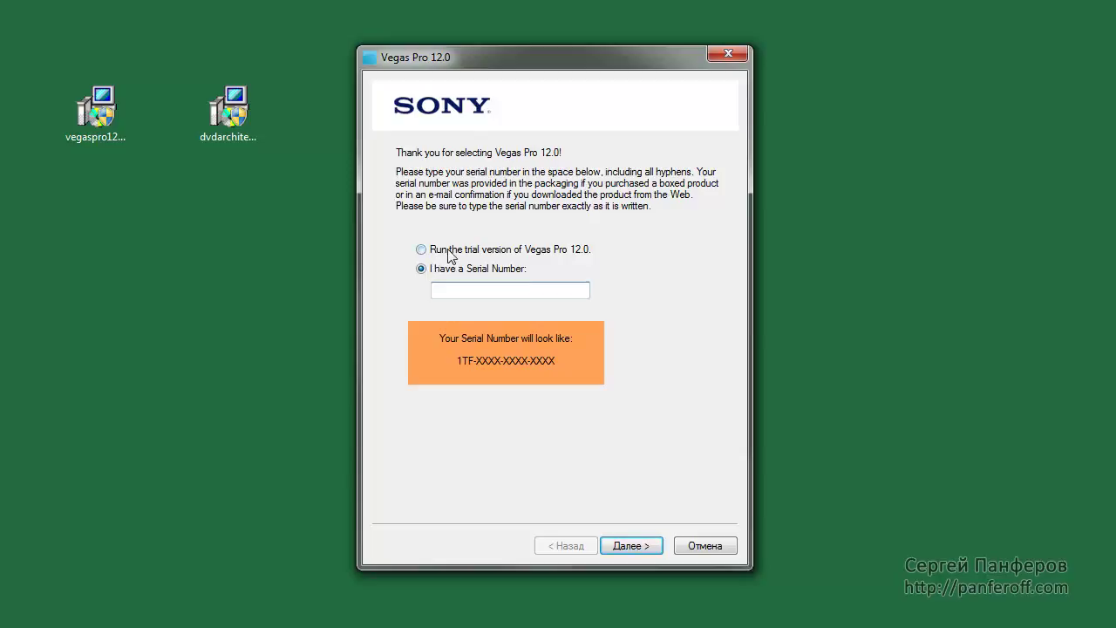
{"action": "left_click", "coordinate": [421, 250]}
{"action": "left_click", "coordinate": [631, 546]}
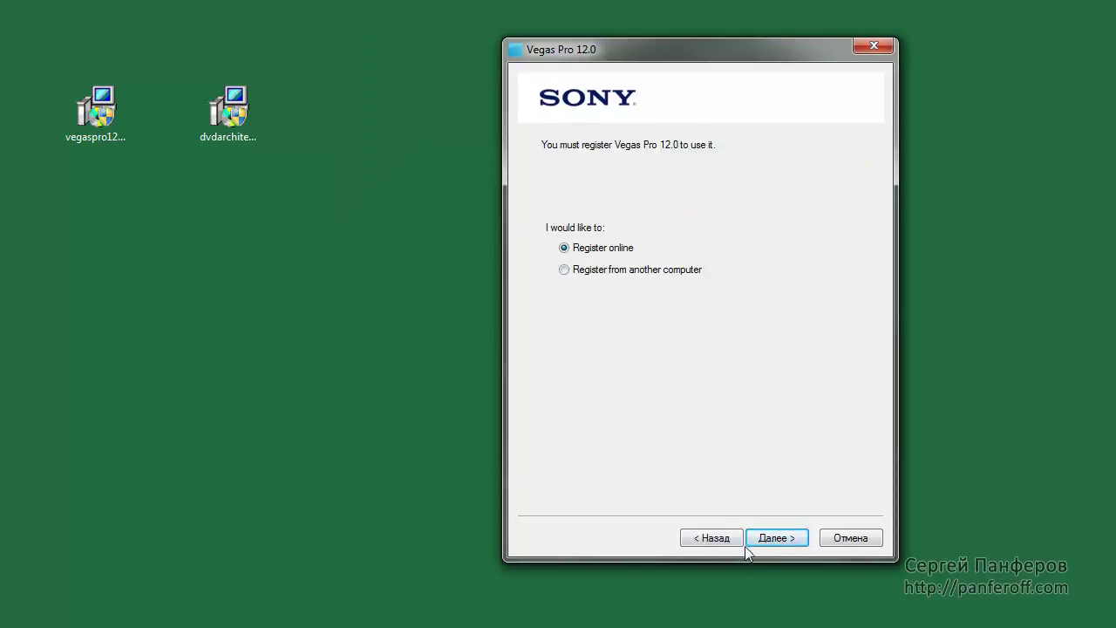
{"action": "left_click", "coordinate": [774, 537]}
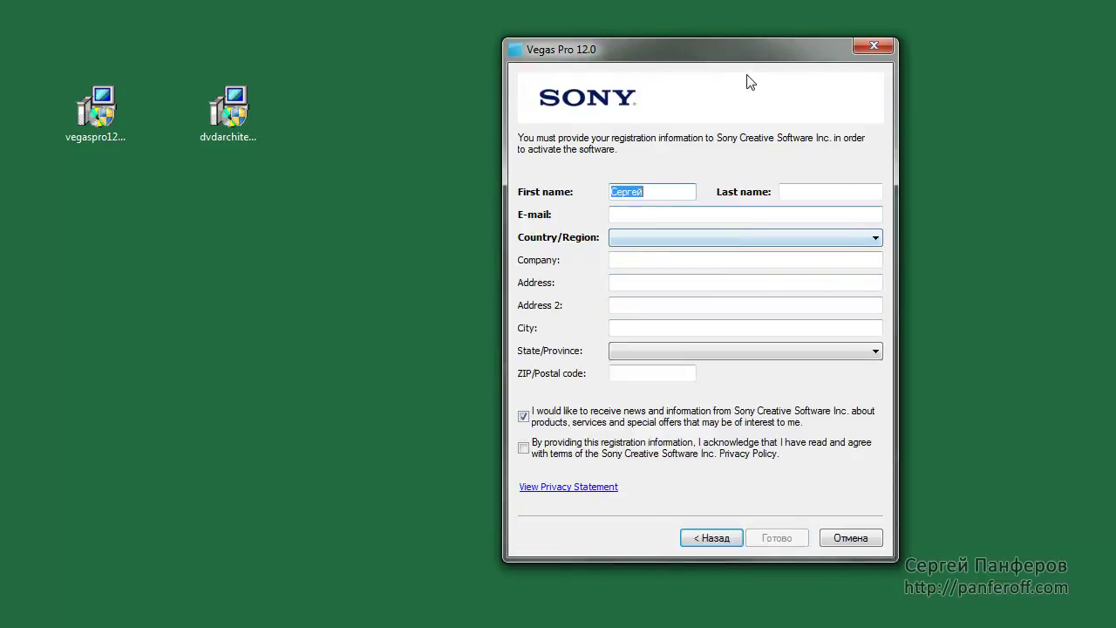
Enter the user's first name, last name and e-mail address in the registration form
{"action": "left_click_drag", "start_coordinate": [757, 61], "coordinate": [611, 73]}
{"action": "left_click_drag", "start_coordinate": [523, 204], "coordinate": [441, 204]}
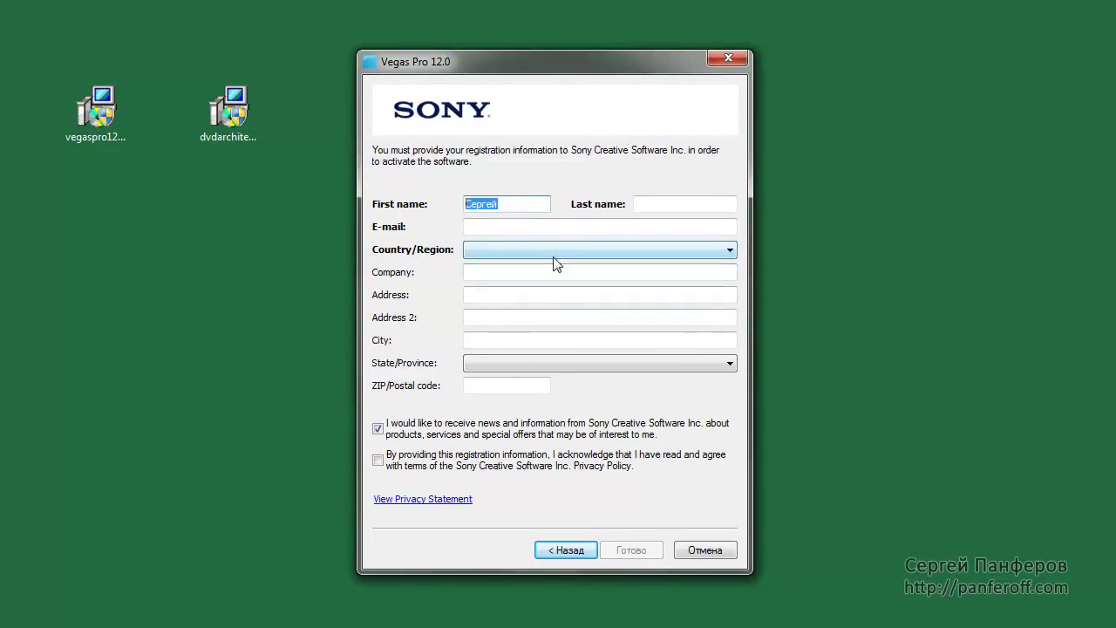
{"action": "key", "text": "Tab"}
{"action": "left_click", "coordinate": [615, 226]}
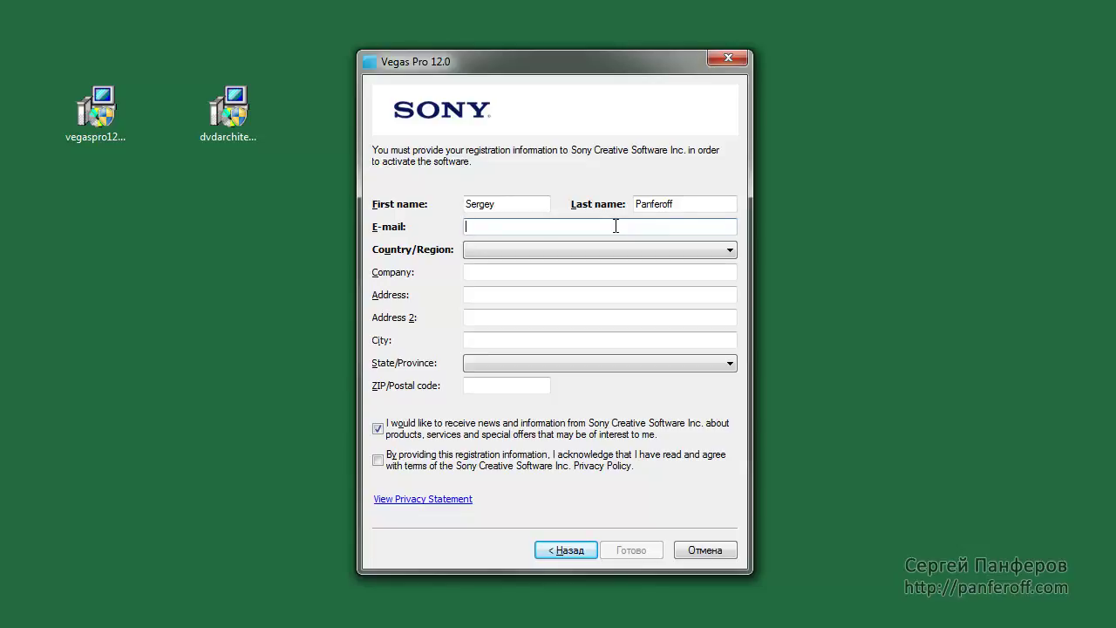
{"action": "key", "text": "ctrl+v"}
Set Country/Region to Russia, accept the Sony privacy policy, and submit the form
{"action": "left_click", "coordinate": [525, 247]}
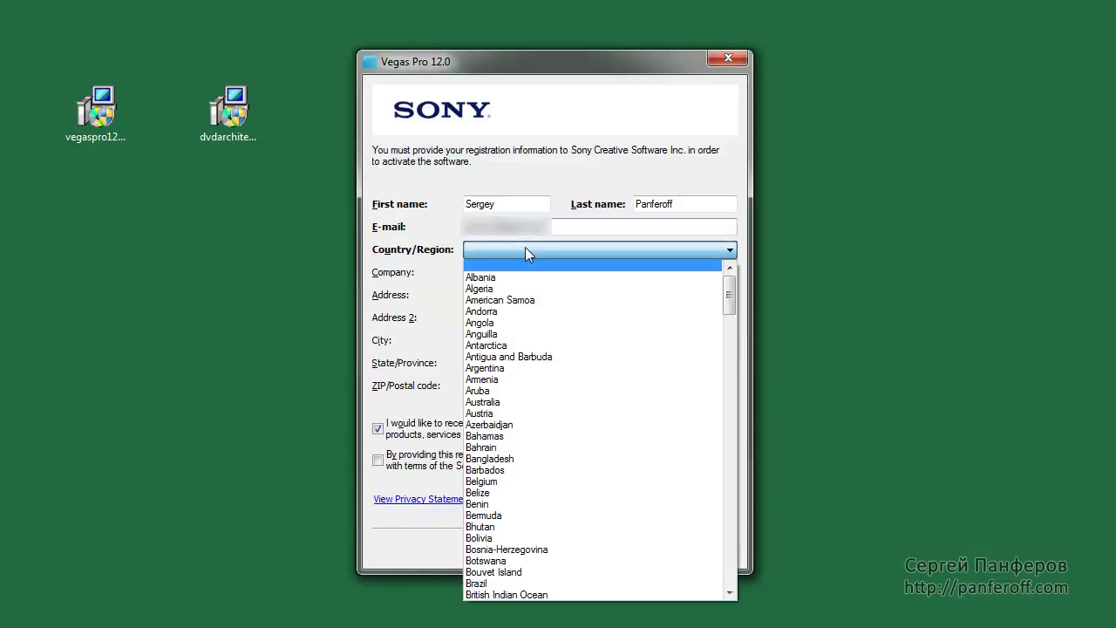
{"action": "left_click_drag", "start_coordinate": [729, 288], "coordinate": [732, 436]}
{"action": "left_click", "coordinate": [563, 366]}
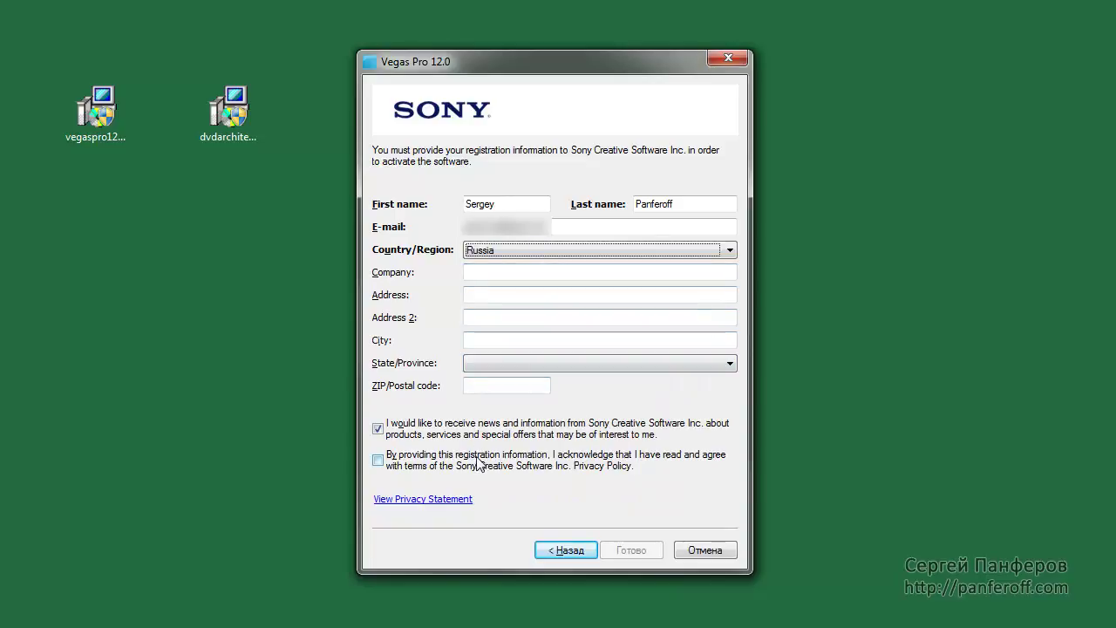
{"action": "left_click", "coordinate": [377, 460]}
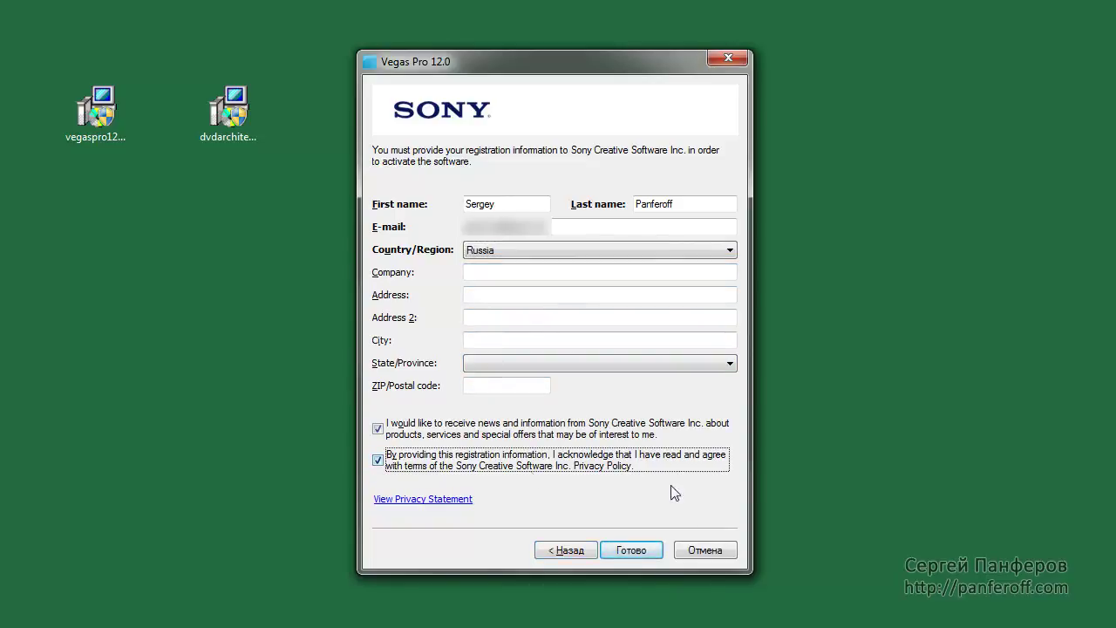
{"action": "left_click", "coordinate": [636, 552]}
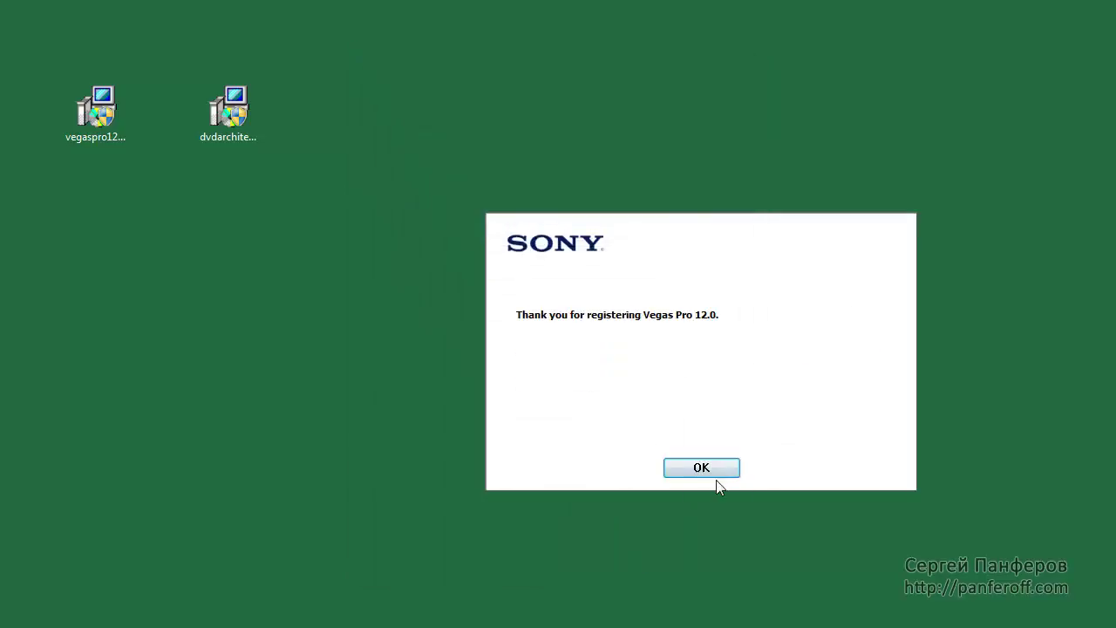
Acknowledge the 'Thank you for registering' message and close the DVD Architect upgrade notice
{"action": "left_click", "coordinate": [702, 468]}
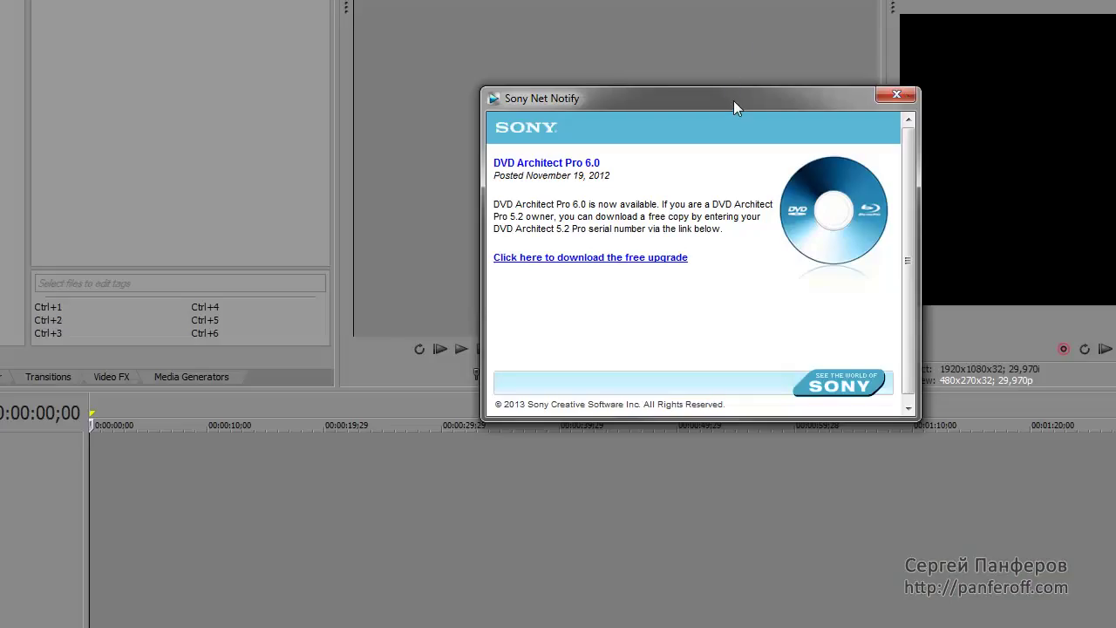
{"action": "left_click_drag", "start_coordinate": [732, 97], "coordinate": [687, 127]}
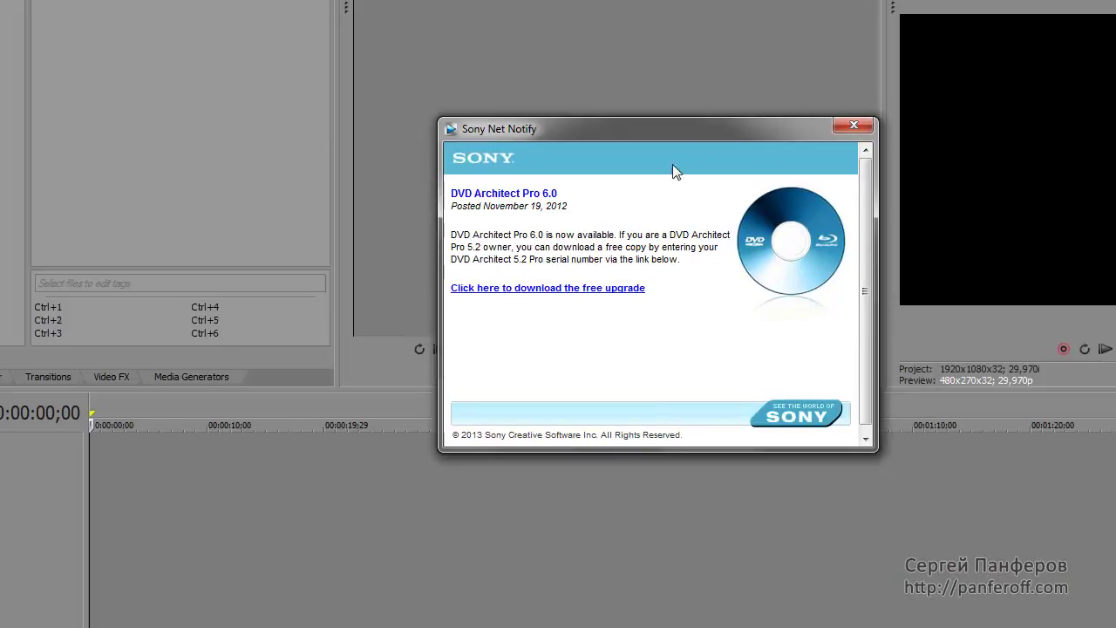
{"action": "left_click", "coordinate": [851, 127]}
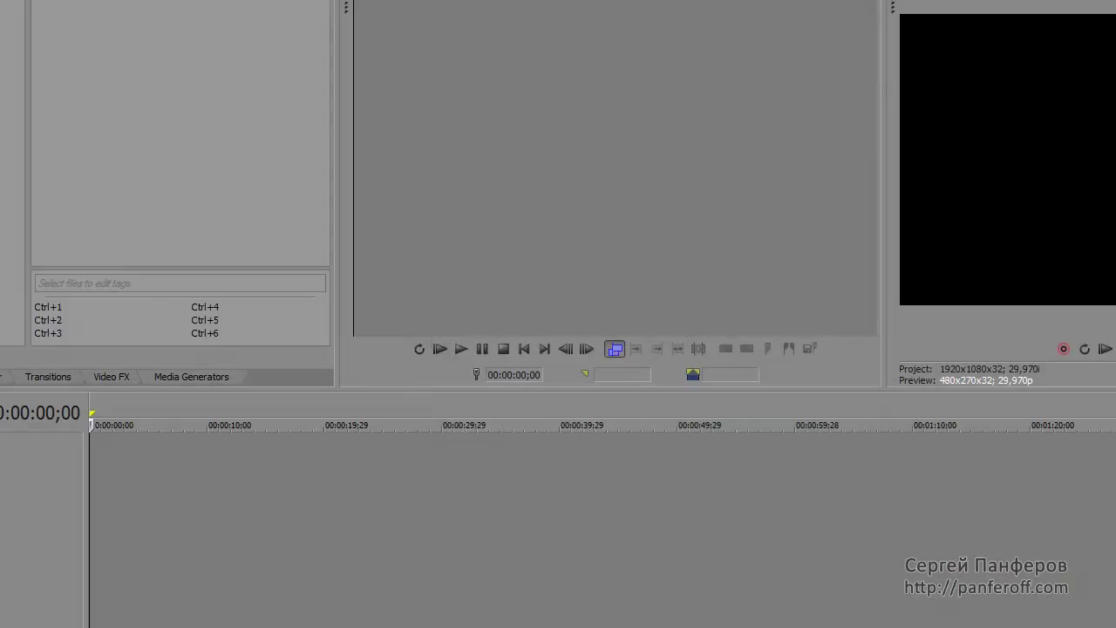